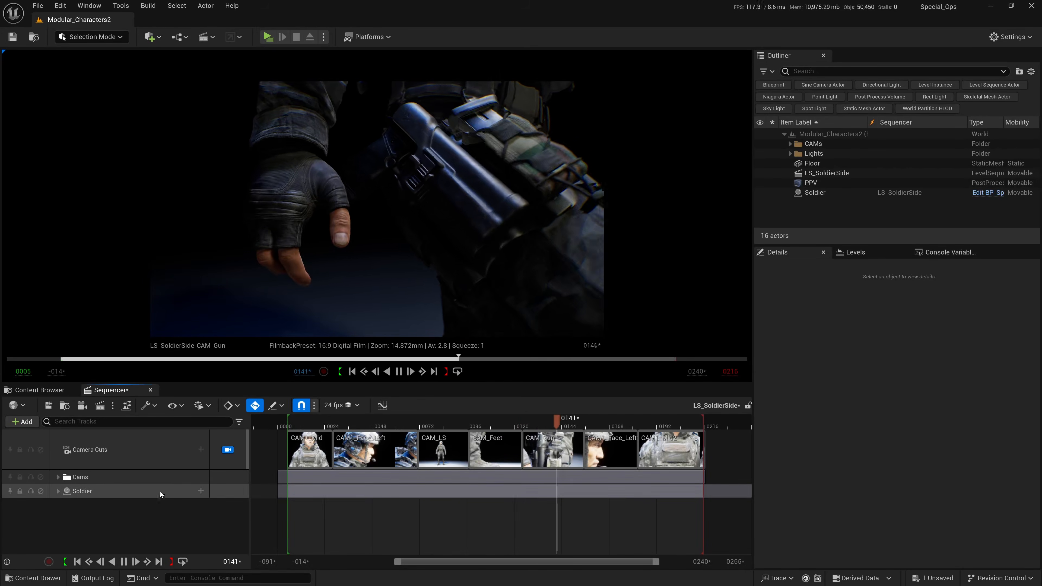
Expand the Cams folder in an enlarged Sequencer and lock the viewport to the Camera Cuts track to preview the cuts.
left_click_drag(205, 383, 167, 335)
left_click(58, 442)
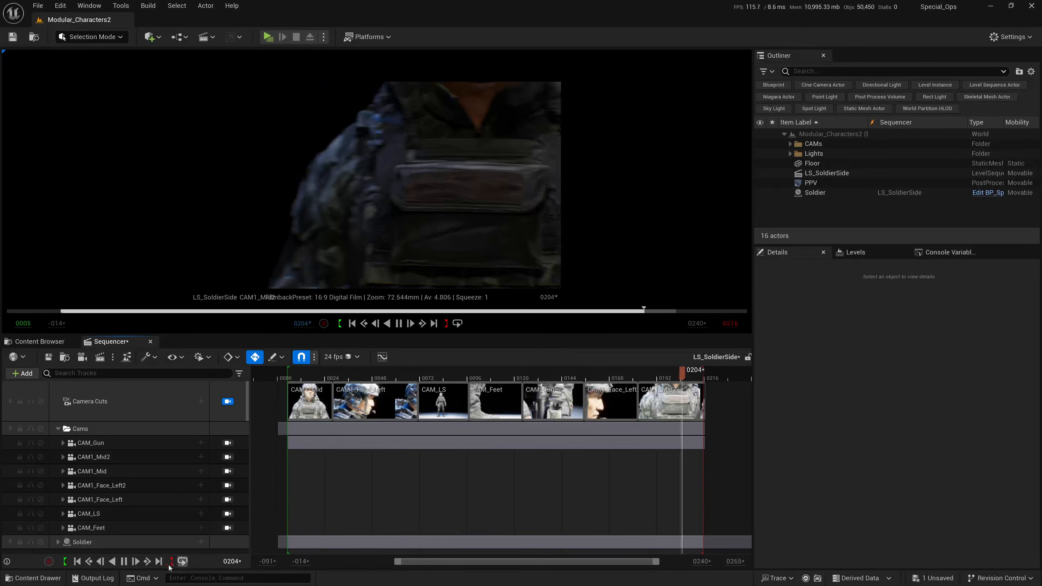
left_click(402, 377)
left_click(336, 377)
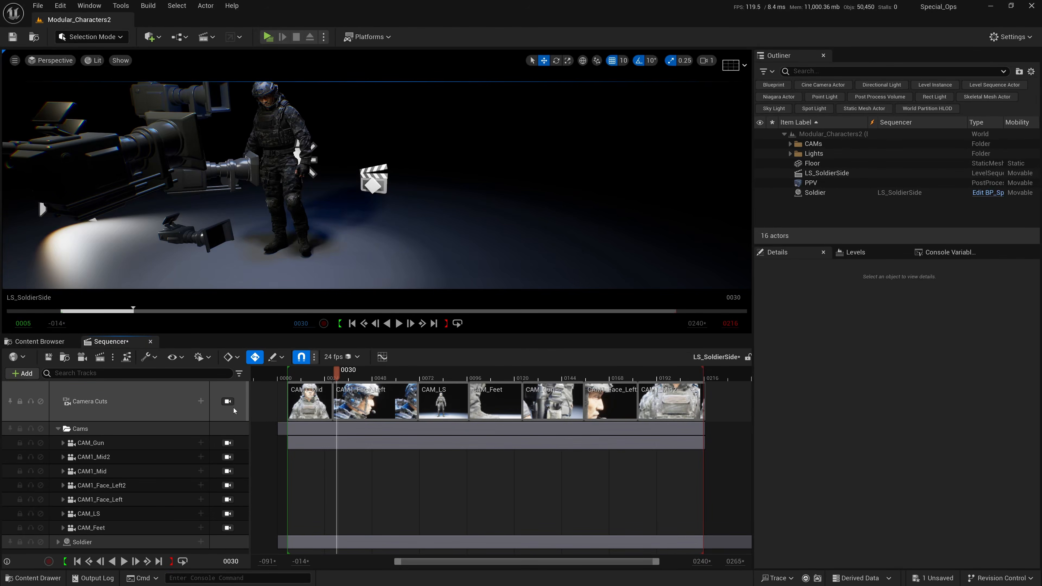
left_click(227, 401)
left_click_drag(341, 377, 496, 393)
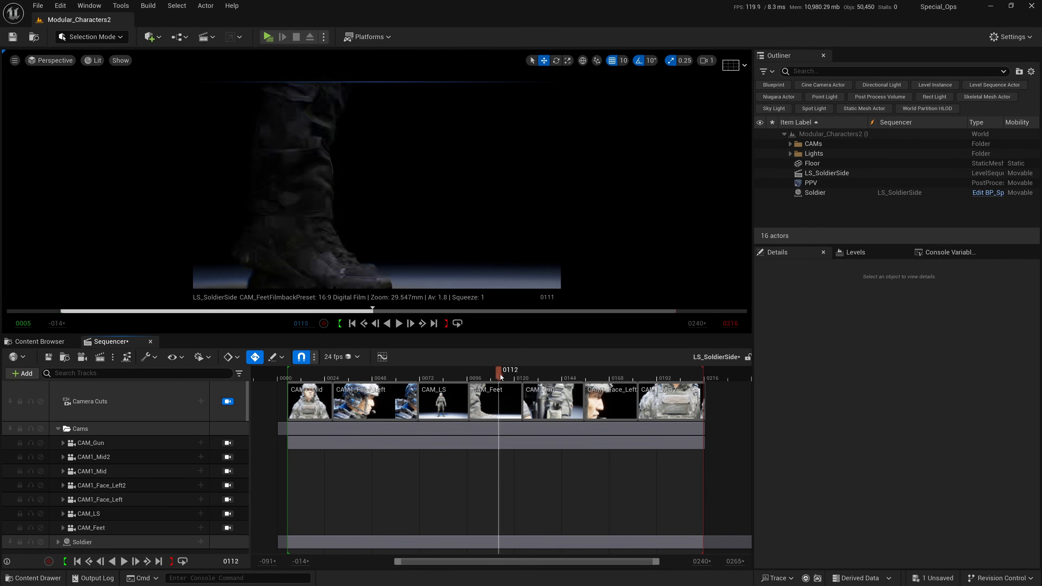
Inspect the section properties of the CAM_Feet camera cut and scrub back and forth through the other cuts.
right_click(487, 406)
mouse_move(530, 130)
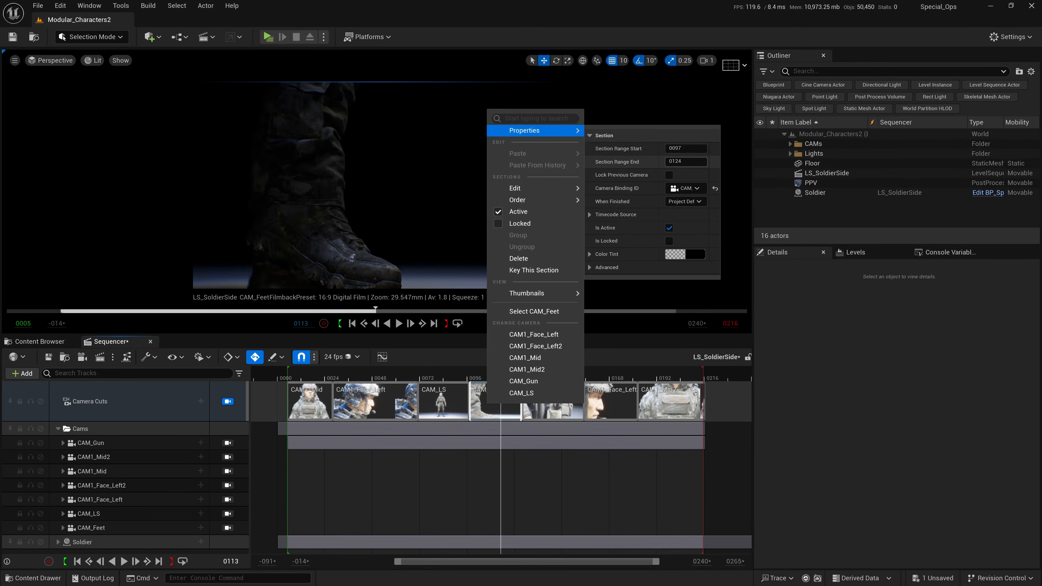
left_click(582, 454)
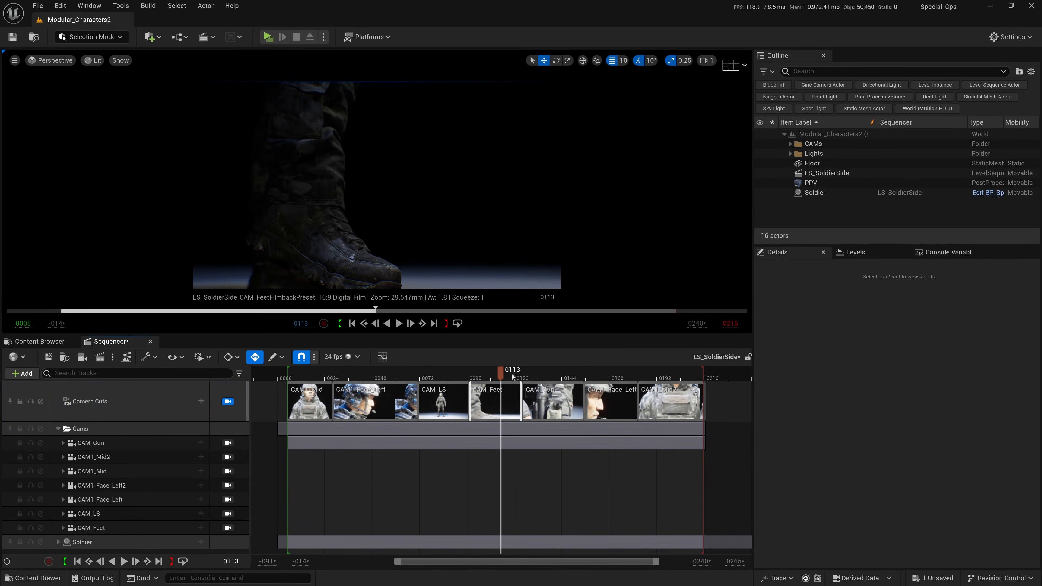
left_click_drag(501, 374, 663, 374)
left_click_drag(599, 372, 497, 375)
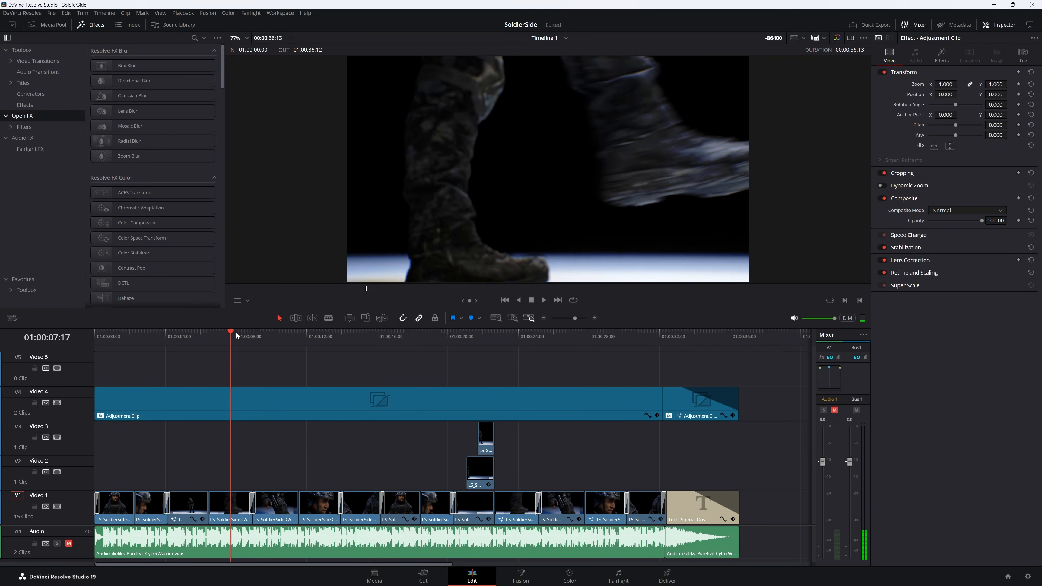
Switch to DaVinci Resolve and slip the CAM_Gun and CAM_Feet clips on Video 1 in trim edit mode.
left_click_drag(236, 333, 273, 352)
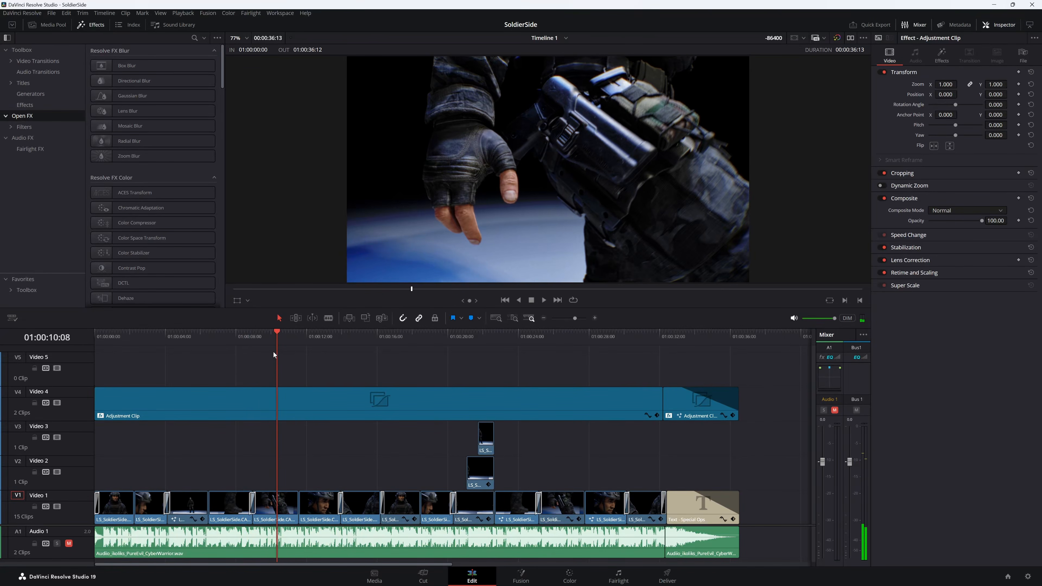
left_click(297, 318)
left_click_drag(278, 503, 280, 504)
left_click_drag(278, 339, 228, 361)
left_click_drag(223, 507, 233, 506)
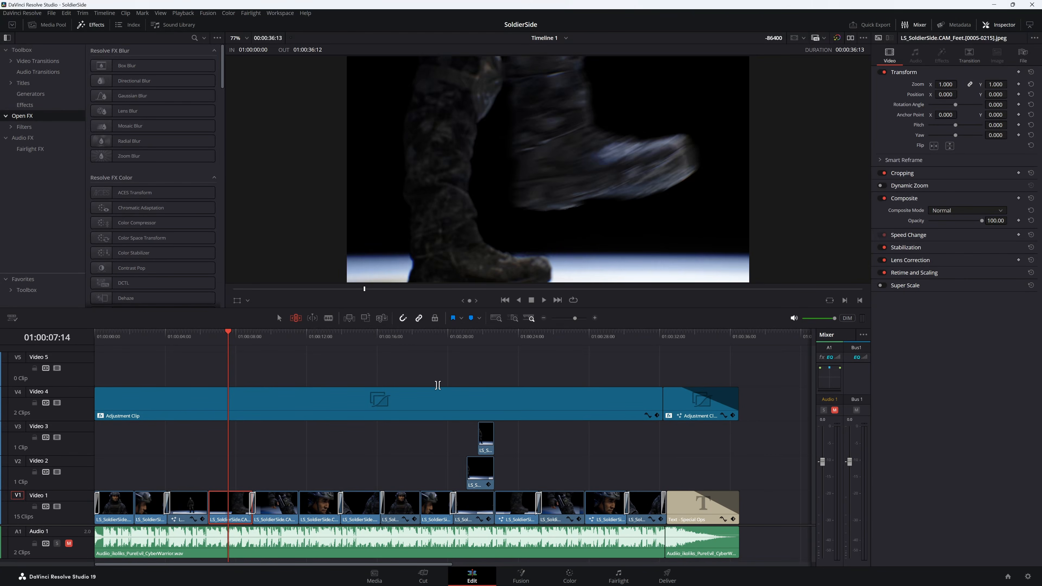
Switch to Unreal Engine and scrub the sequence back to frame 55 in the face shot.
key("alt+Tab")
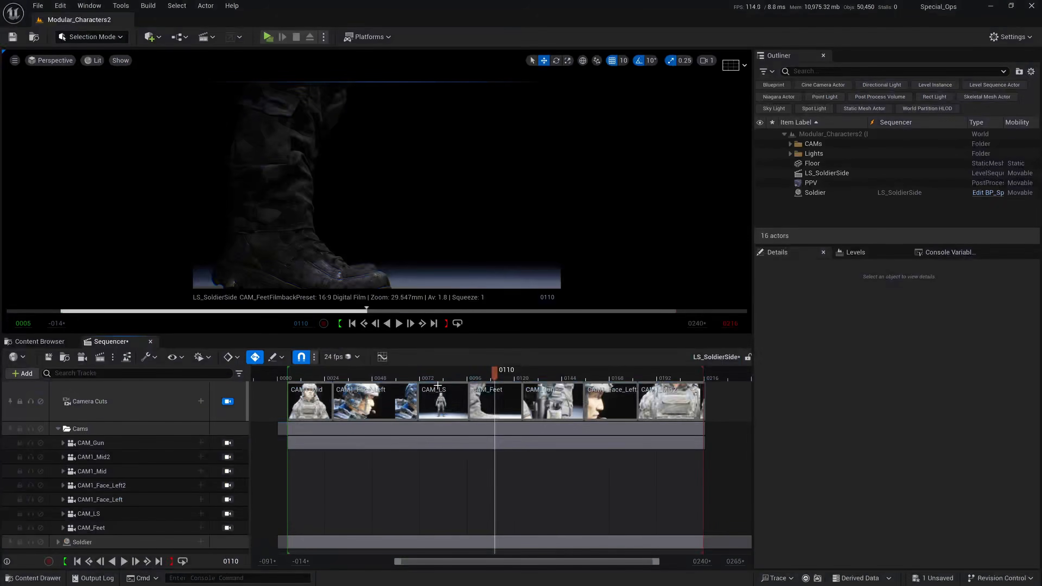
left_click_drag(495, 376, 386, 388)
Return to DaVinci Resolve, show the Media Pool with the rendered camera clips and widen it.
key("alt+Tab")
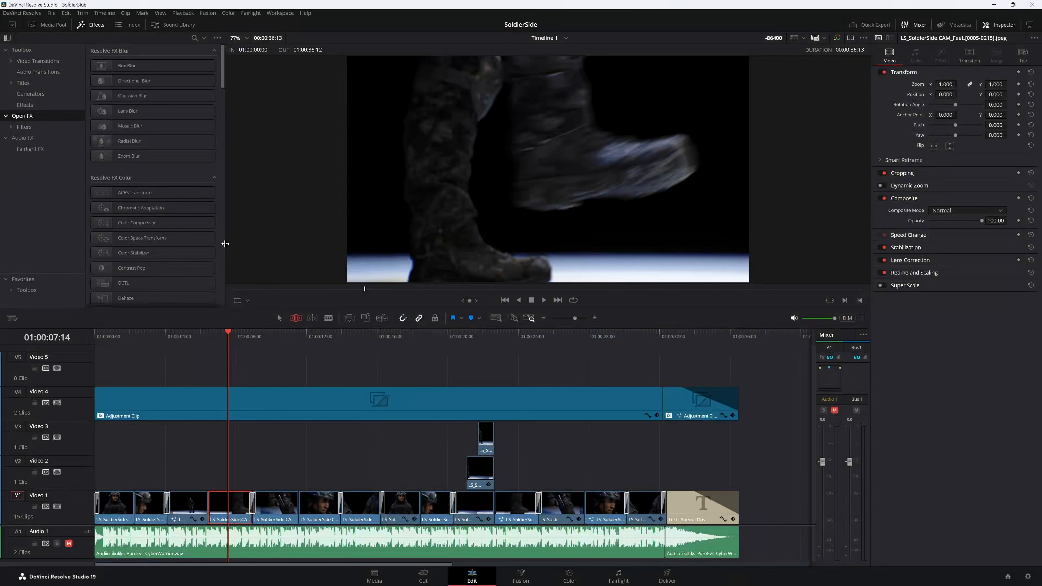
left_click(49, 25)
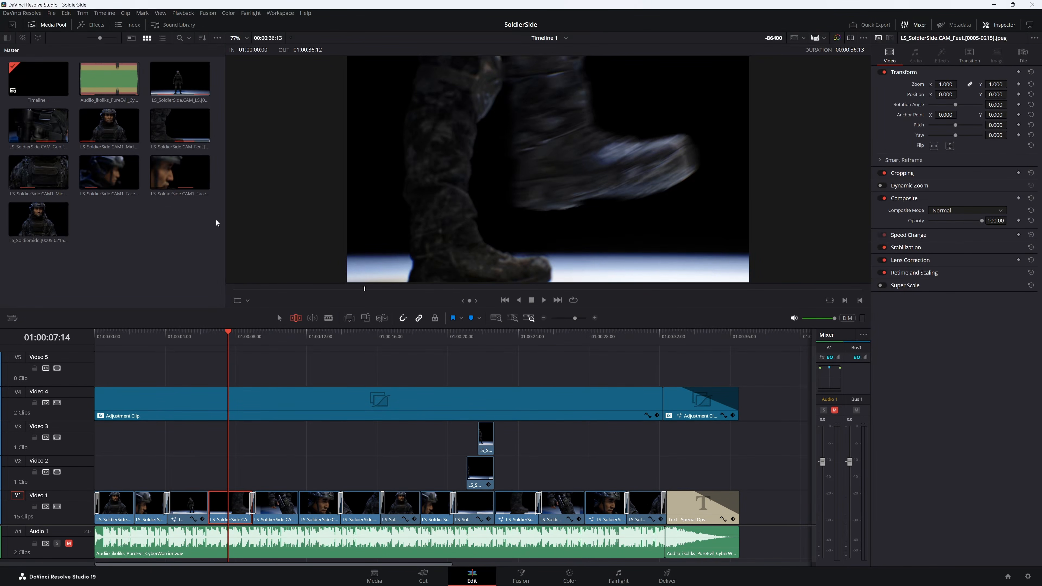
left_click_drag(223, 220, 262, 222)
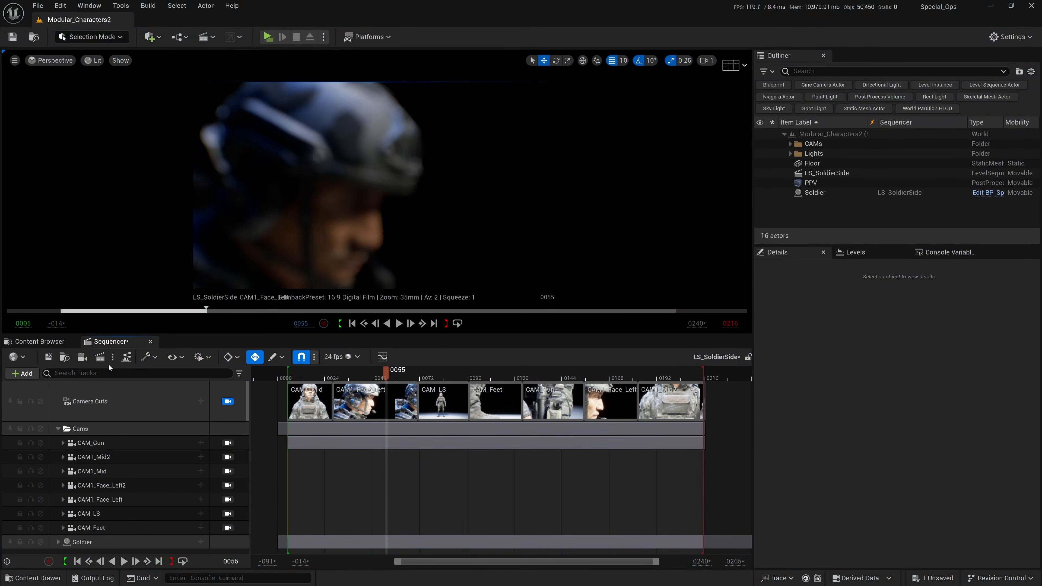
Switch to Unreal Engine, send LS_SoldierSide to the Movie Render Queue and load the MRQ_MulticameraRender configuration.
left_click(100, 357)
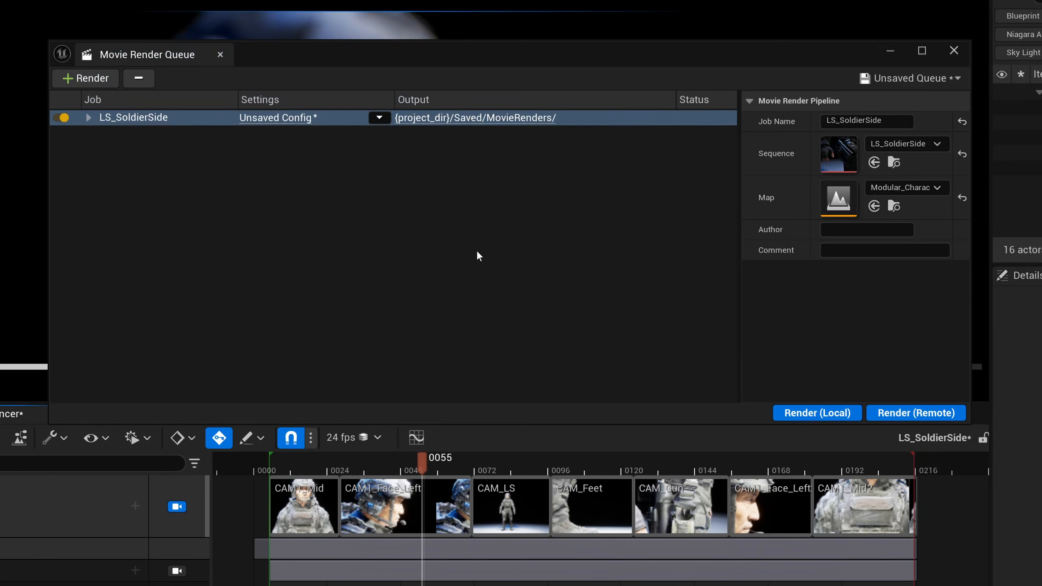
left_click_drag(627, 52, 649, 84)
left_click(402, 150)
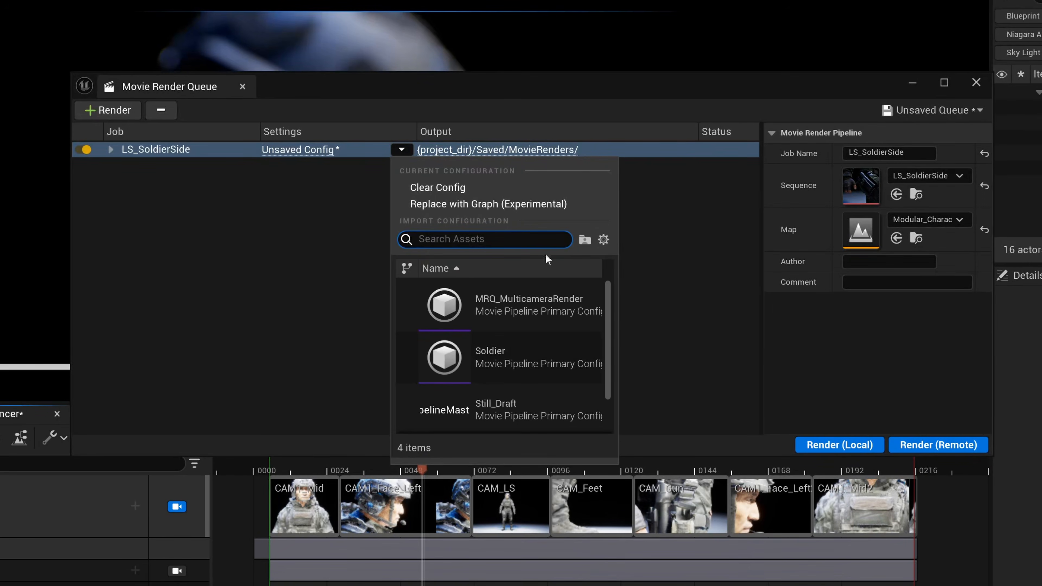
left_click(515, 324)
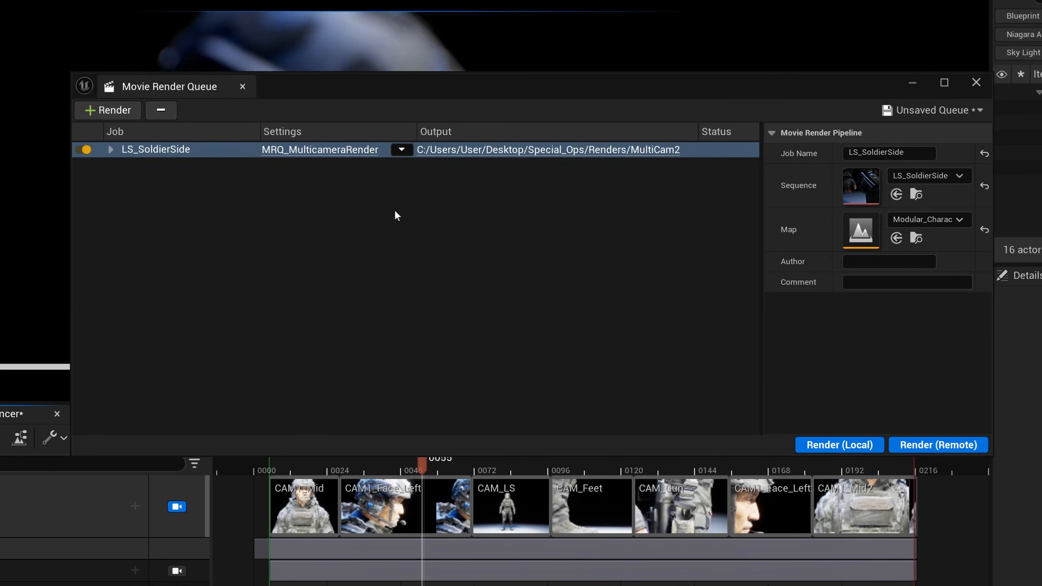
Open the MRQ_MulticameraRender configuration and review its export, Deferred Rendering, Anti-aliasing and Camera settings, especially Render All Cameras.
left_click(325, 156)
left_click(505, 216)
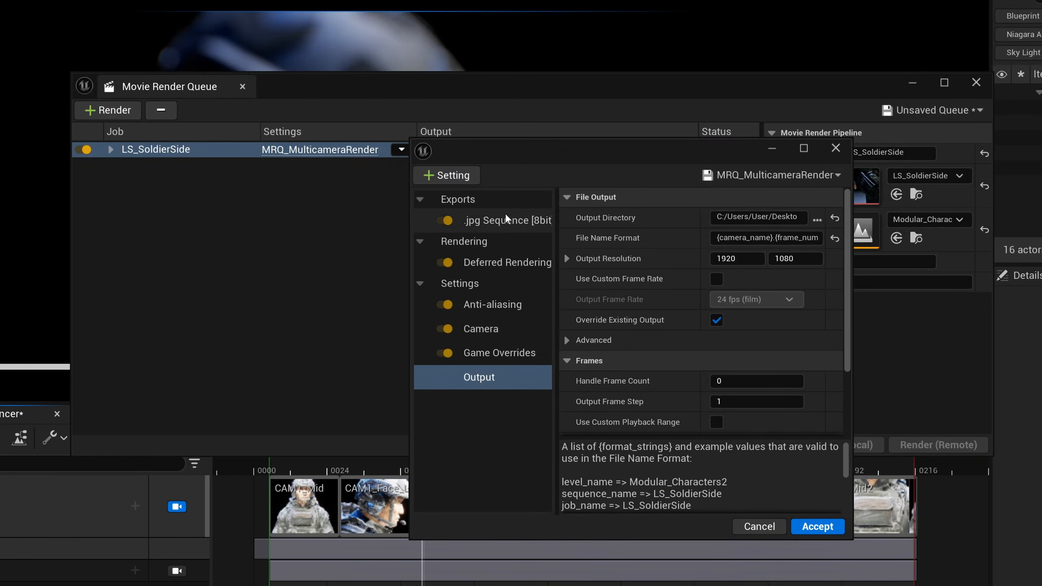
left_click(501, 258)
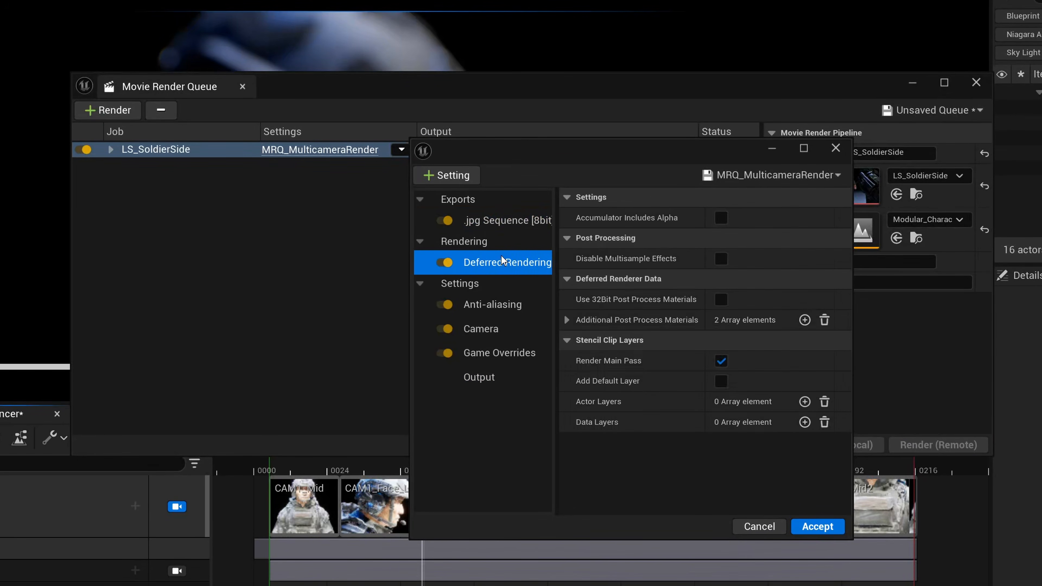
left_click(492, 304)
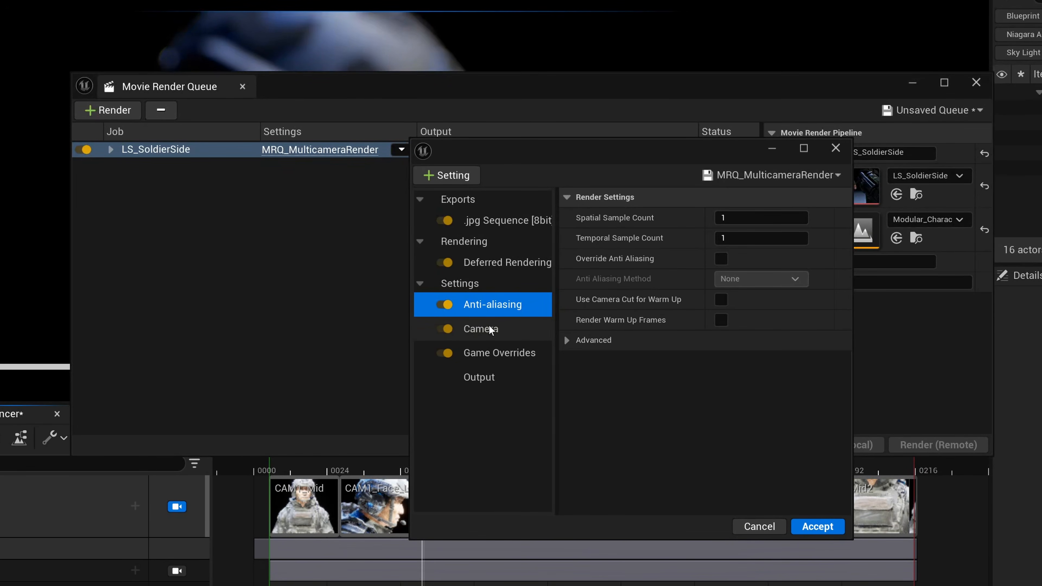
left_click(452, 176)
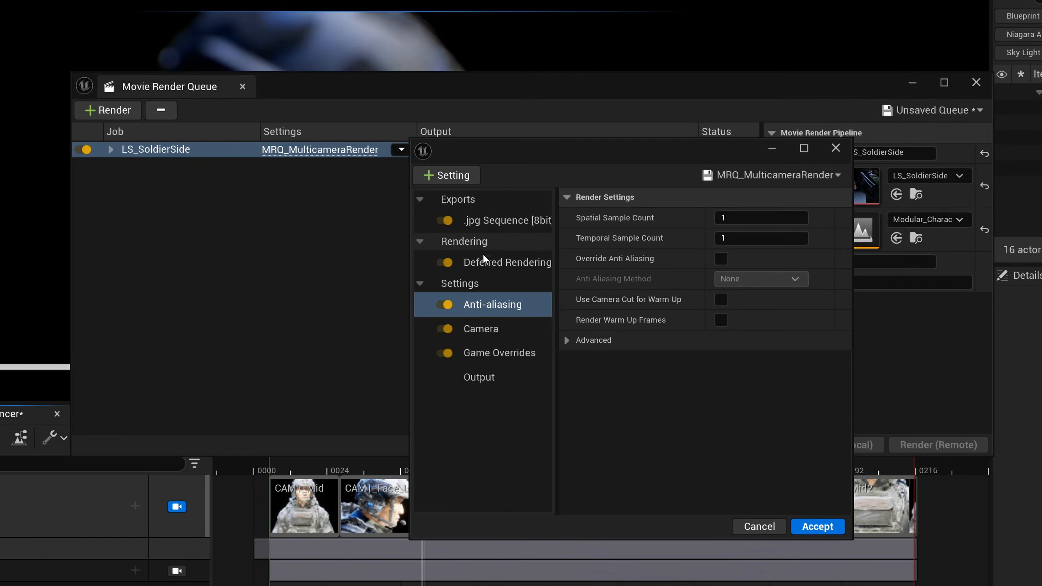
left_click(483, 333)
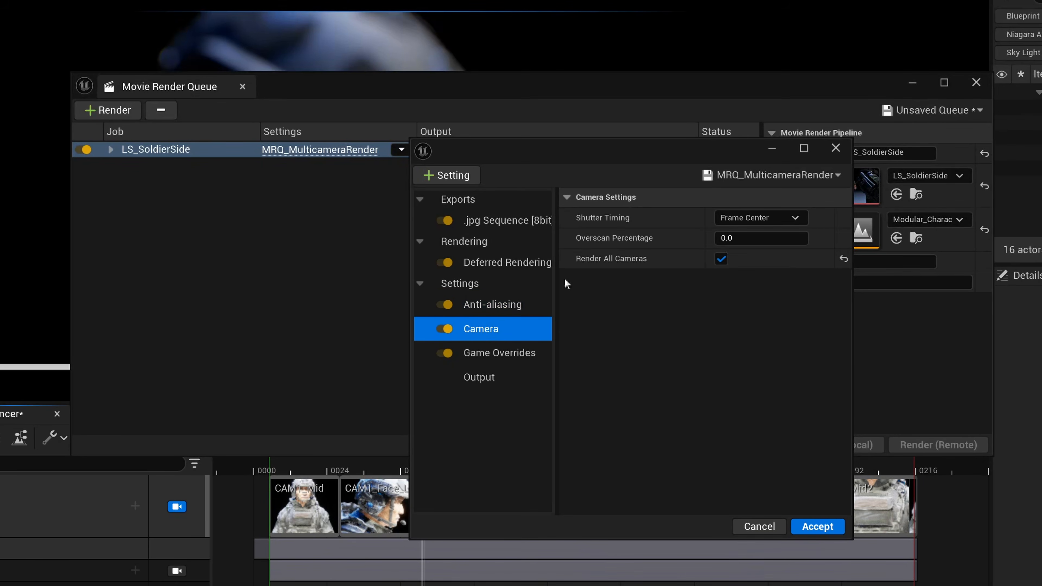
key("super+plus")
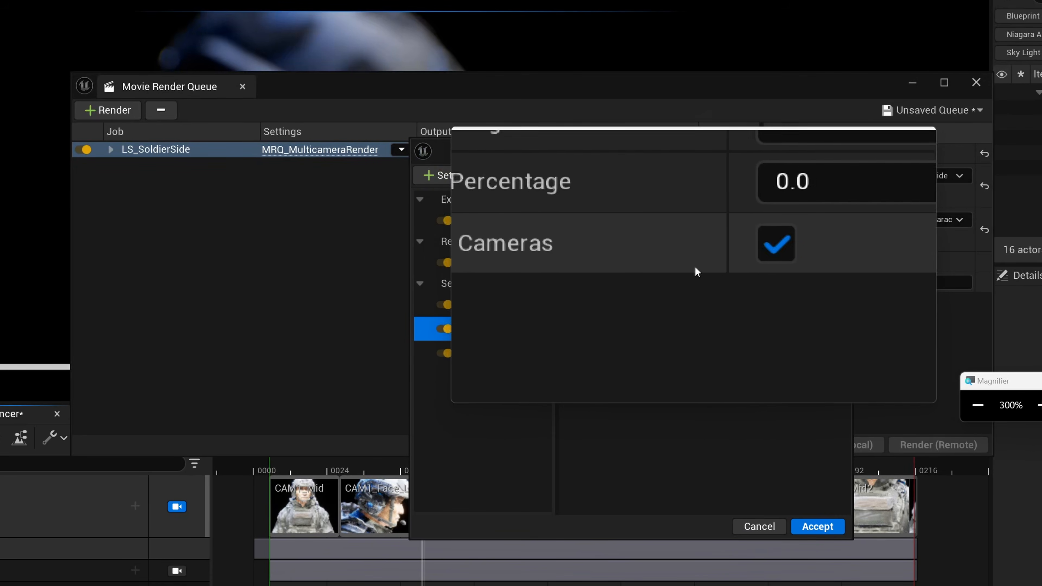
key("super+Escape")
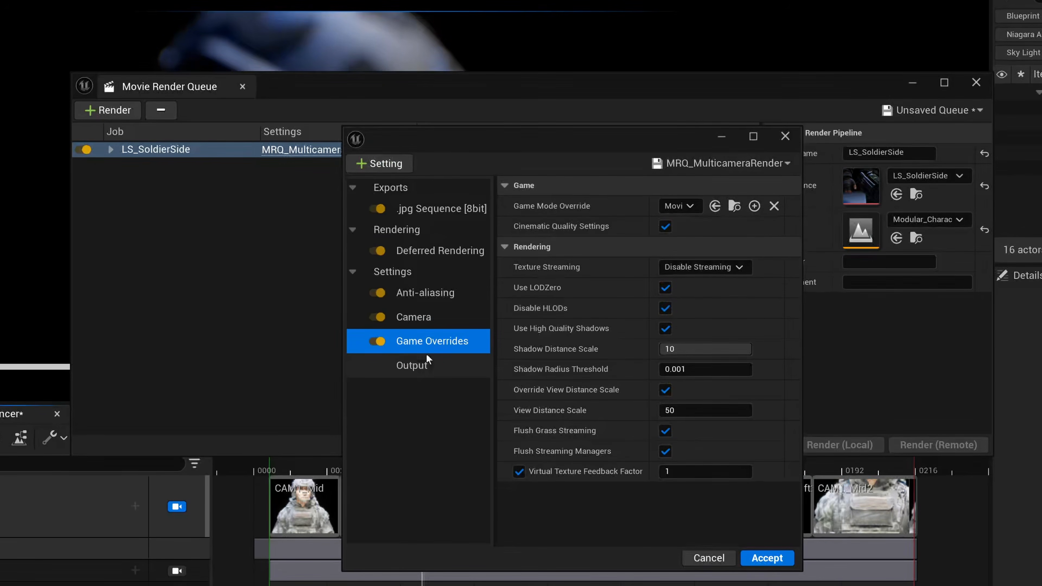
left_click(407, 317)
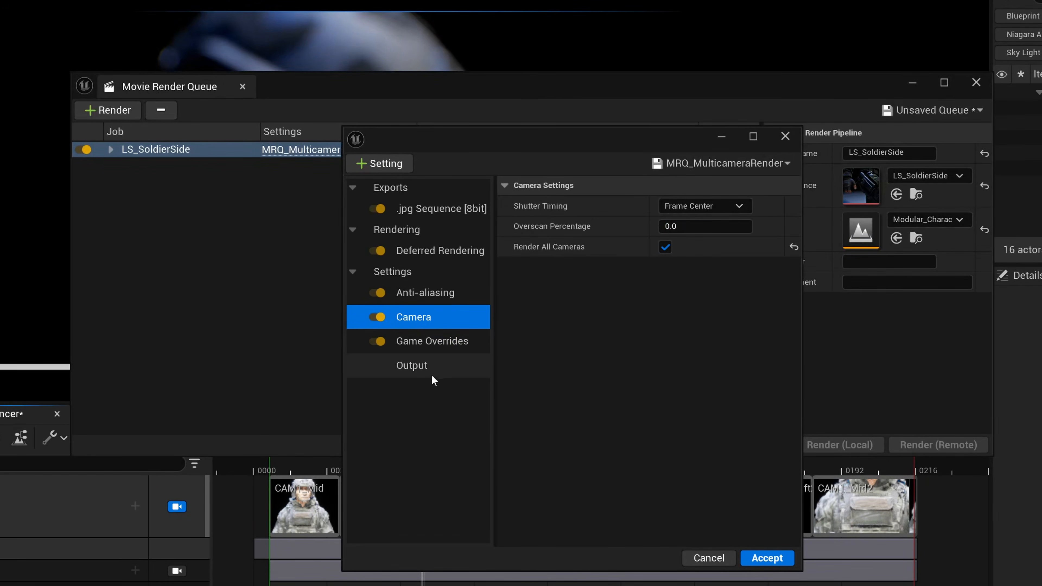
Review the output directory and the {camera_name}.{frame_number} file name format in the Output settings and accept the configuration.
left_click(419, 366)
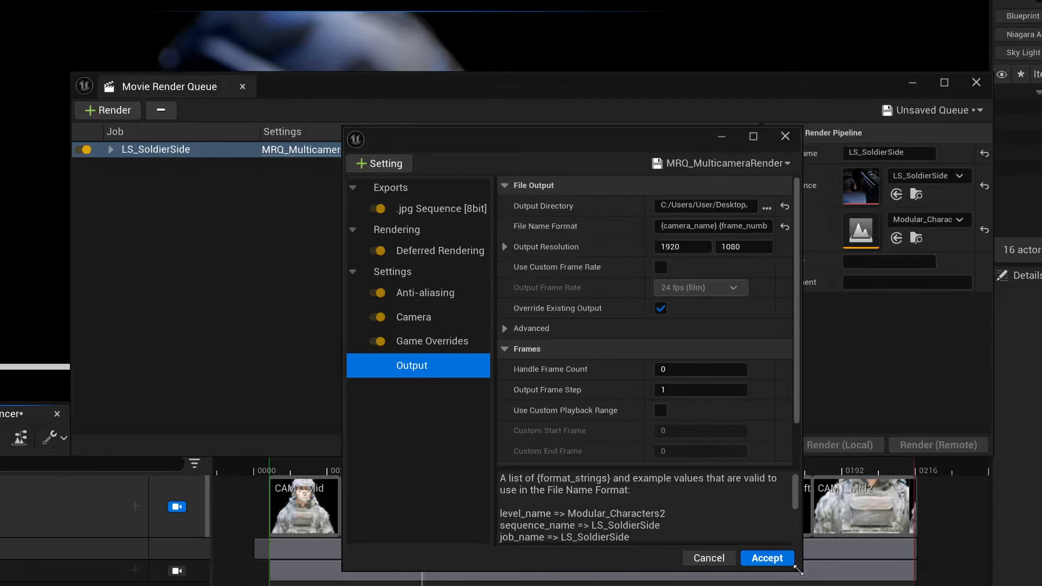
left_click_drag(796, 569, 904, 585)
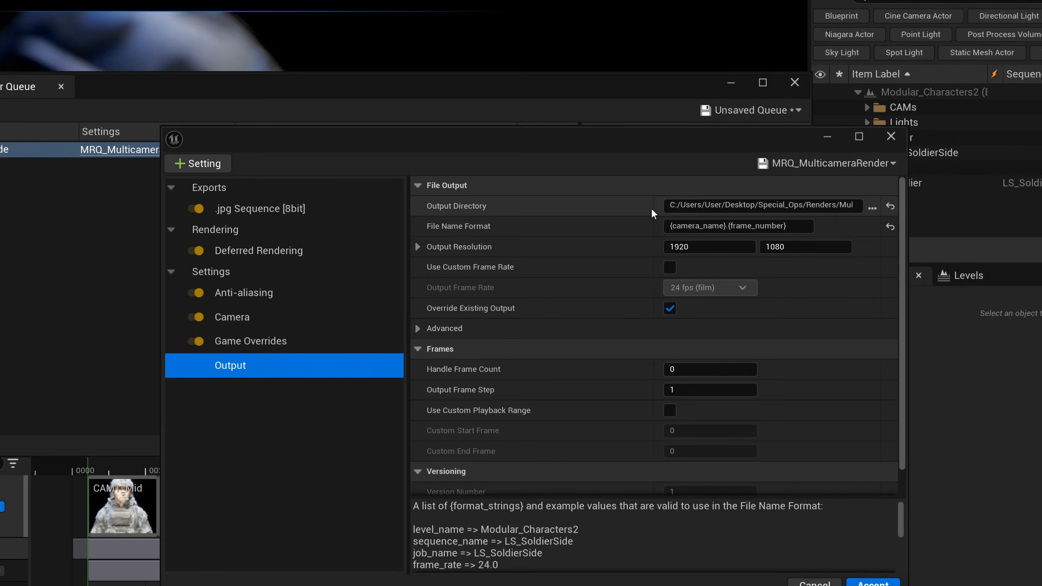
left_click_drag(651, 208, 546, 208)
left_click_drag(595, 140, 418, 152)
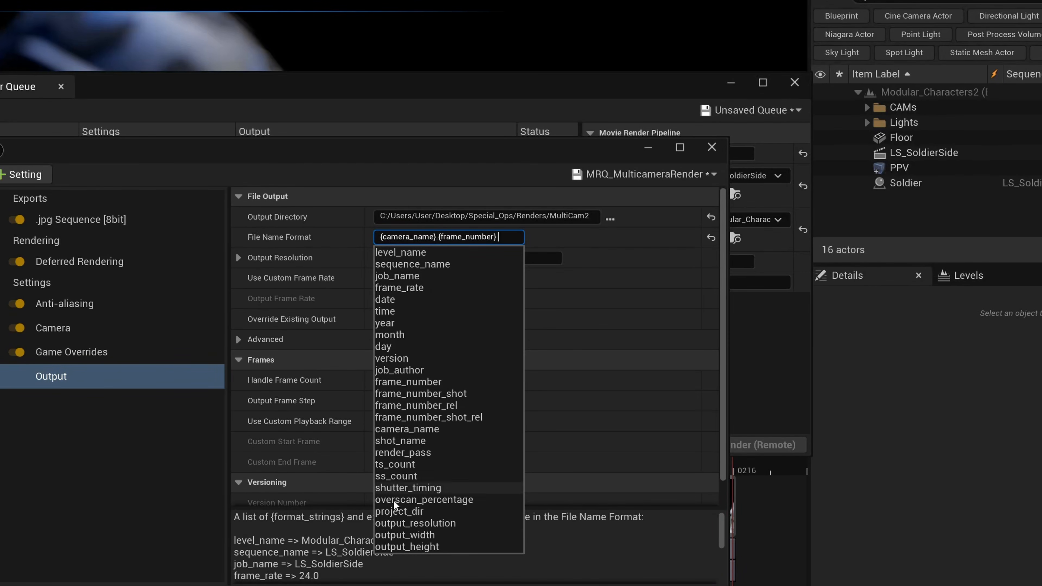
left_click(552, 242)
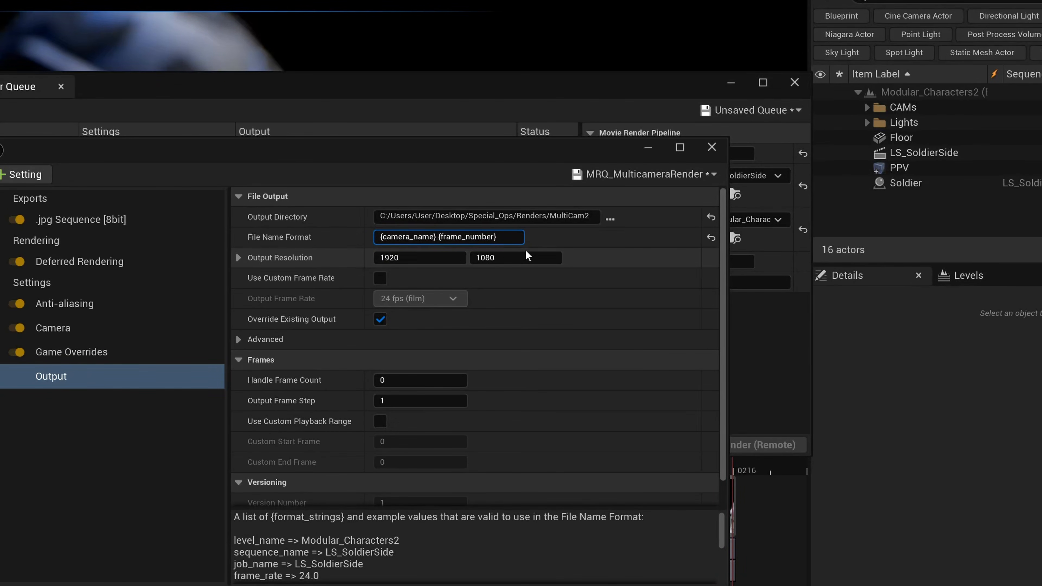
key("super+plus")
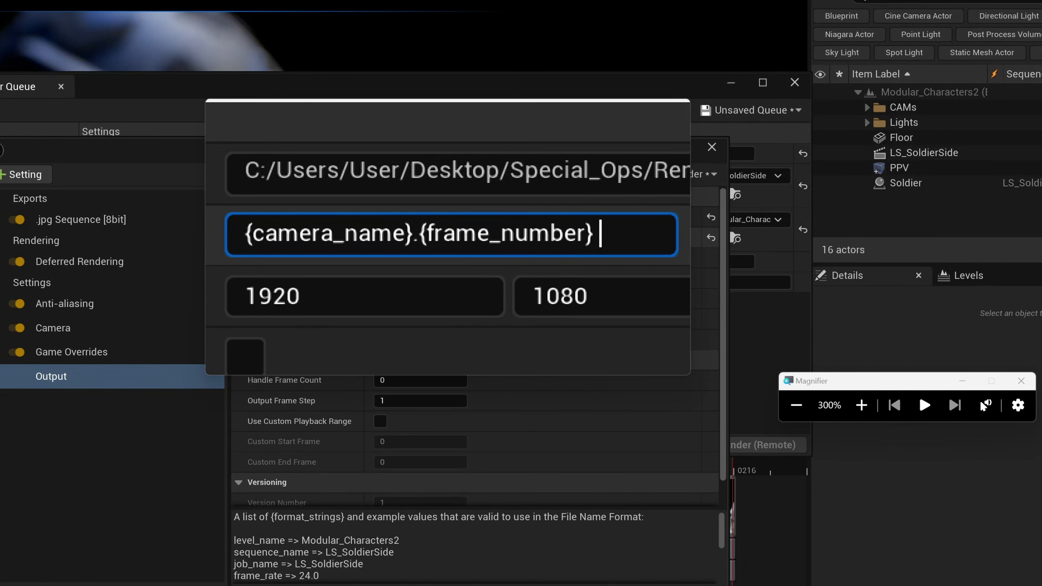
key("super+Escape")
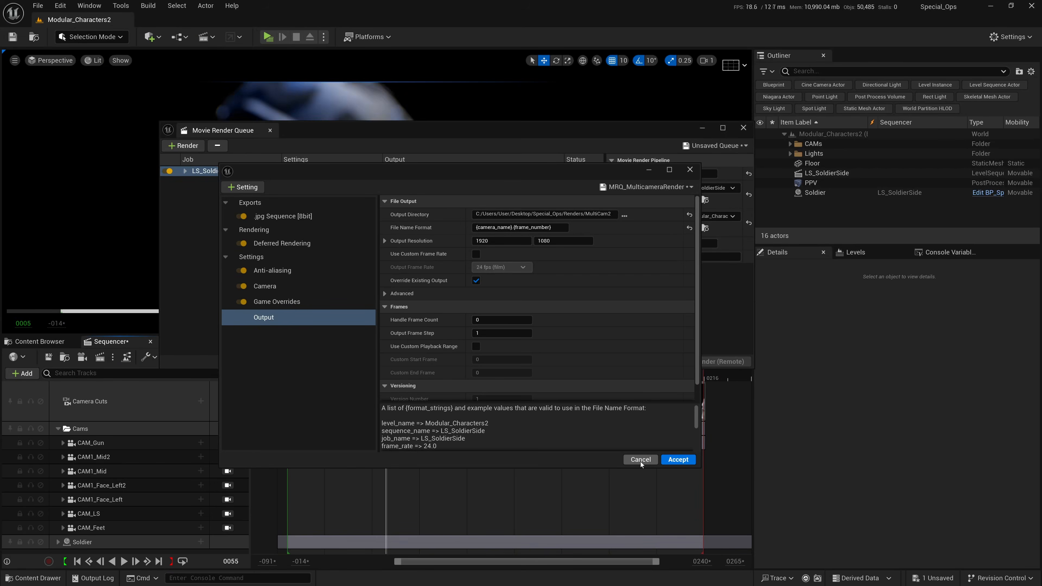
left_click(675, 460)
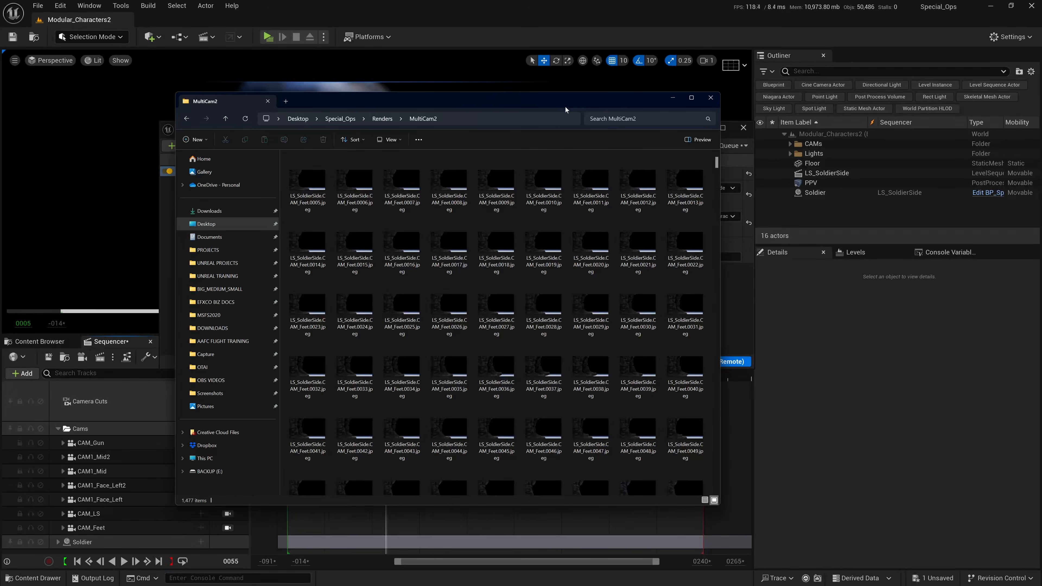
Browse the rendered image sequences in the MultiCam2 folder in File Explorer and go up to the Renders folder.
left_click_drag(564, 105, 539, 90)
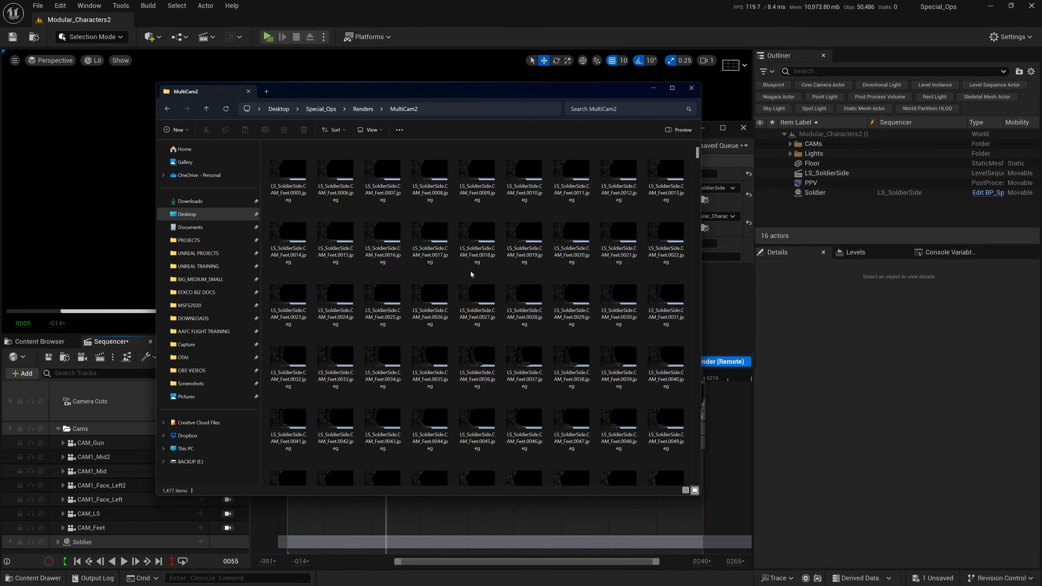
mouse_move(698, 163)
left_mouse_down()
mouse_move(700, 190)
mouse_move(698, 153)
left_mouse_up()
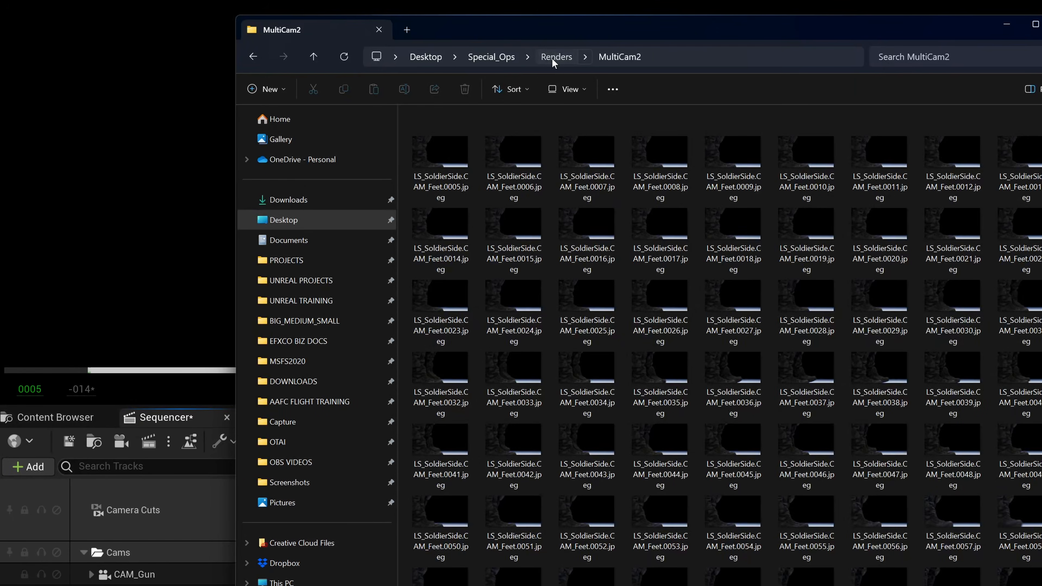
left_click(362, 109)
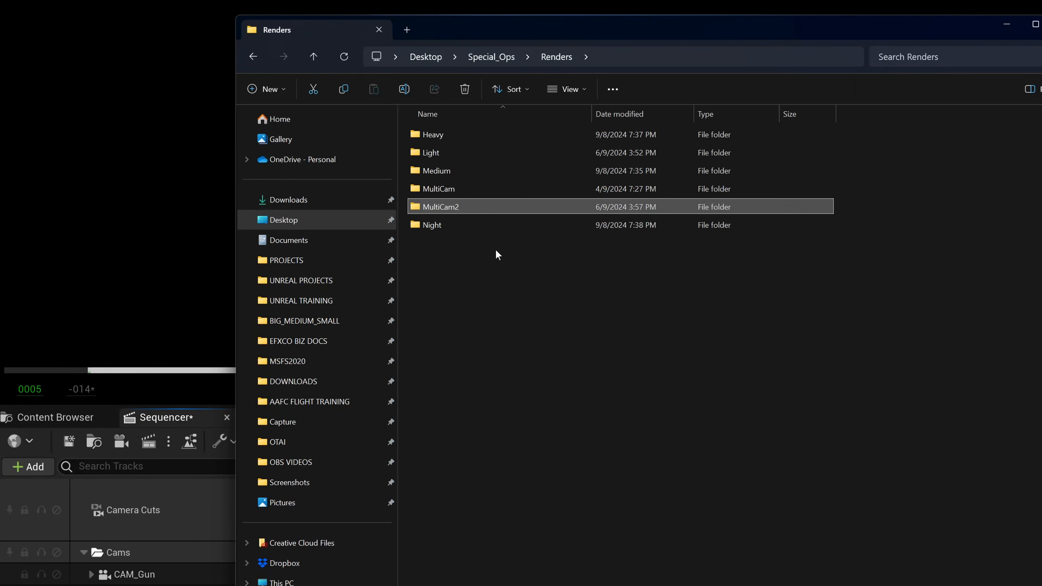
left_click_drag(576, 38, 1040, 133)
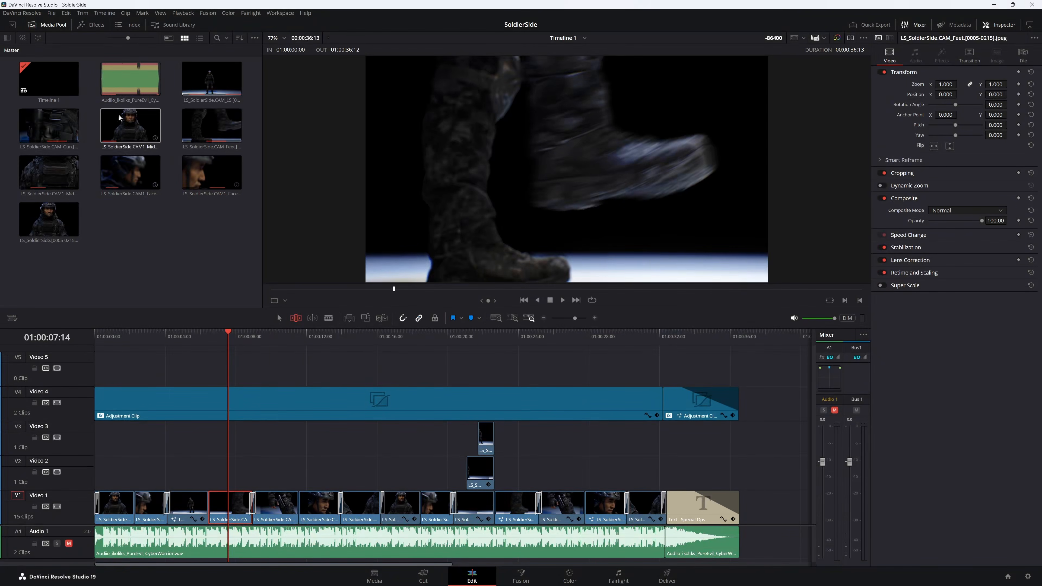
Switch to DaVinci Resolve, preview the CAM_LS and CAM1_Mid clips from the Media Pool and scrub the timeline start.
left_click(216, 88)
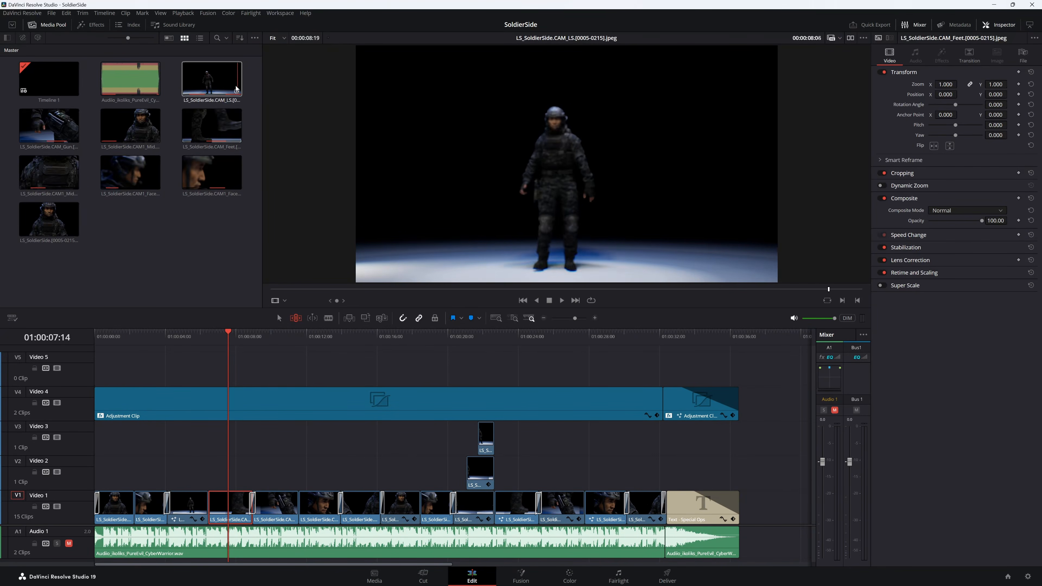
left_click(138, 131)
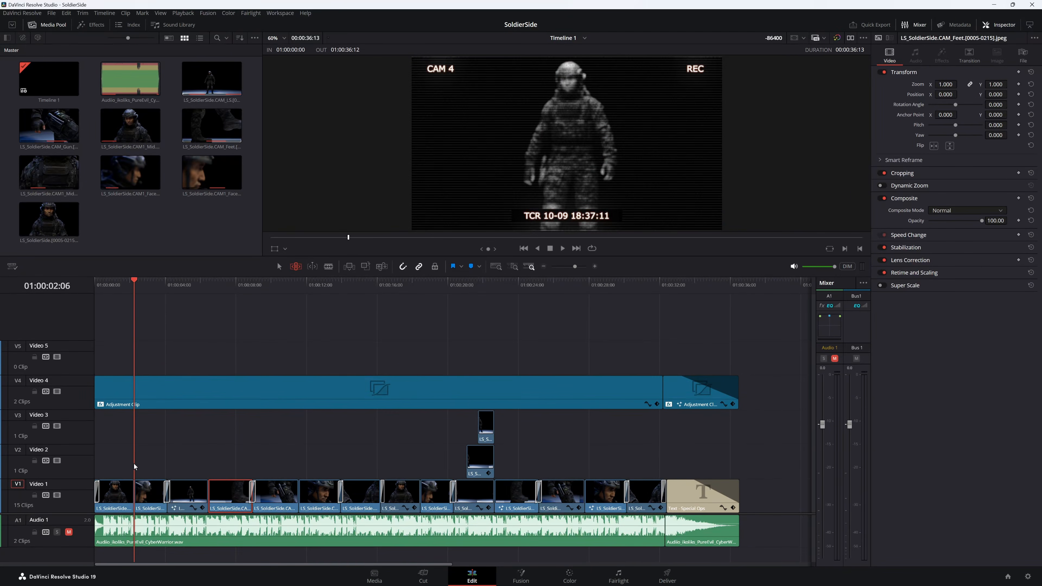
left_click_drag(134, 464, 143, 464)
Slide the CAM_Gun clip to a later start on Video 1 and slip the content of the CAM_Feet clip before it.
left_click_drag(275, 494, 299, 515)
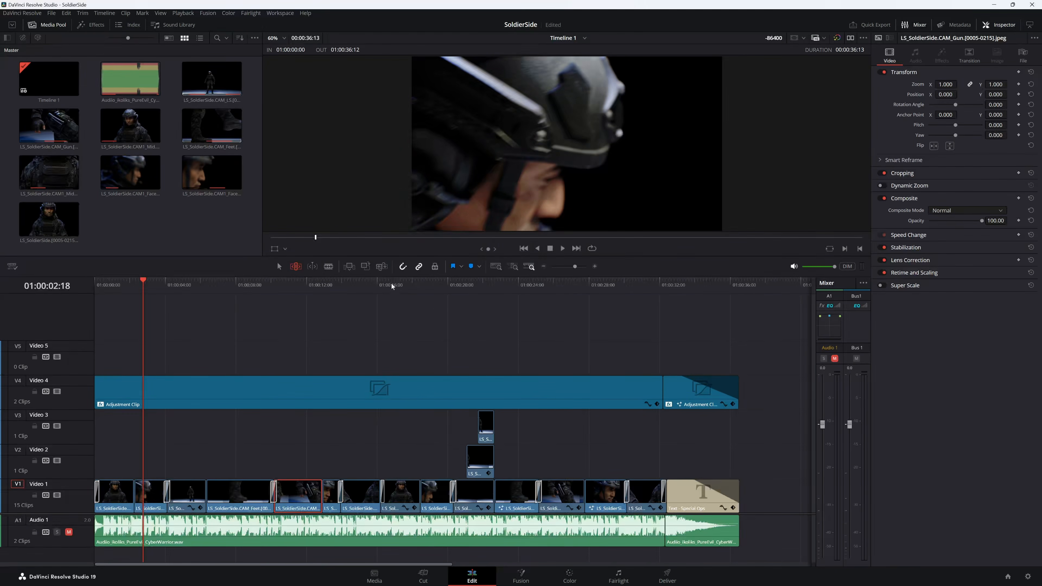
left_click_drag(391, 277, 390, 344)
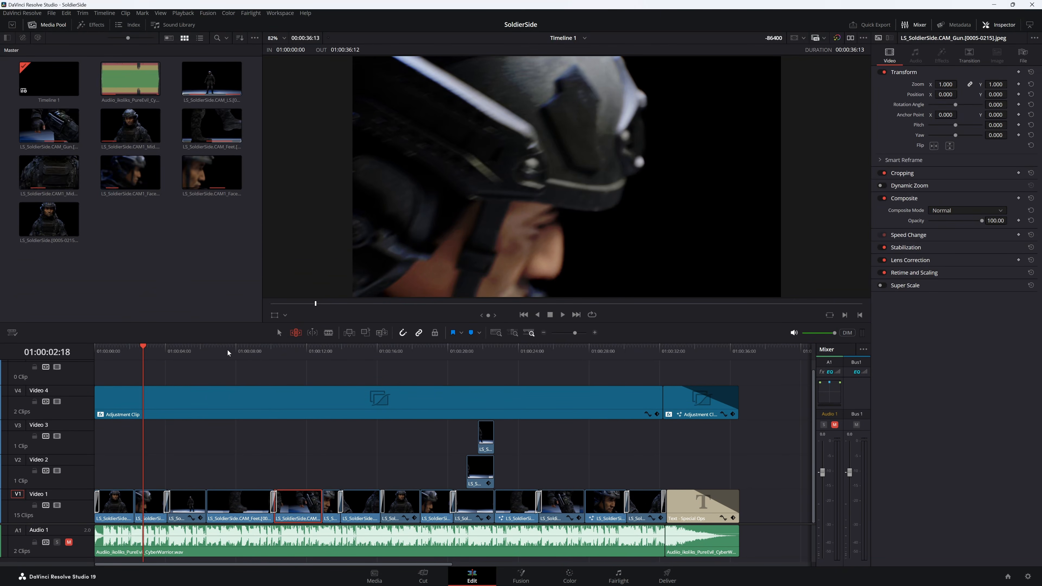
left_click(249, 356)
left_click_drag(245, 508, 227, 504)
left_click(305, 352)
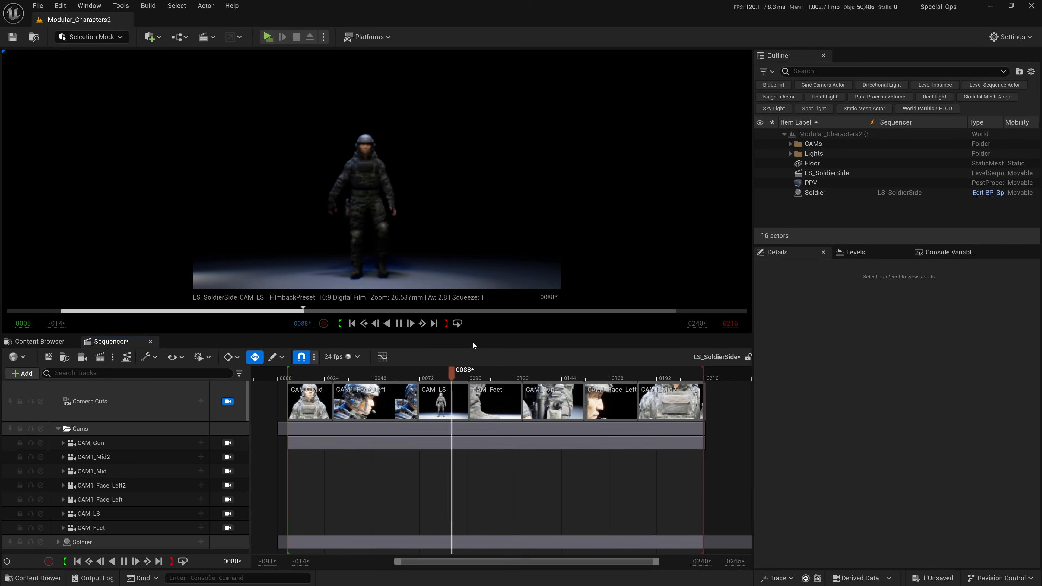
Switch to Unreal Engine, collapse the Cams folder in the Sequencer and enlarge the viewport.
left_click(58, 428)
left_click_drag(498, 332, 547, 391)
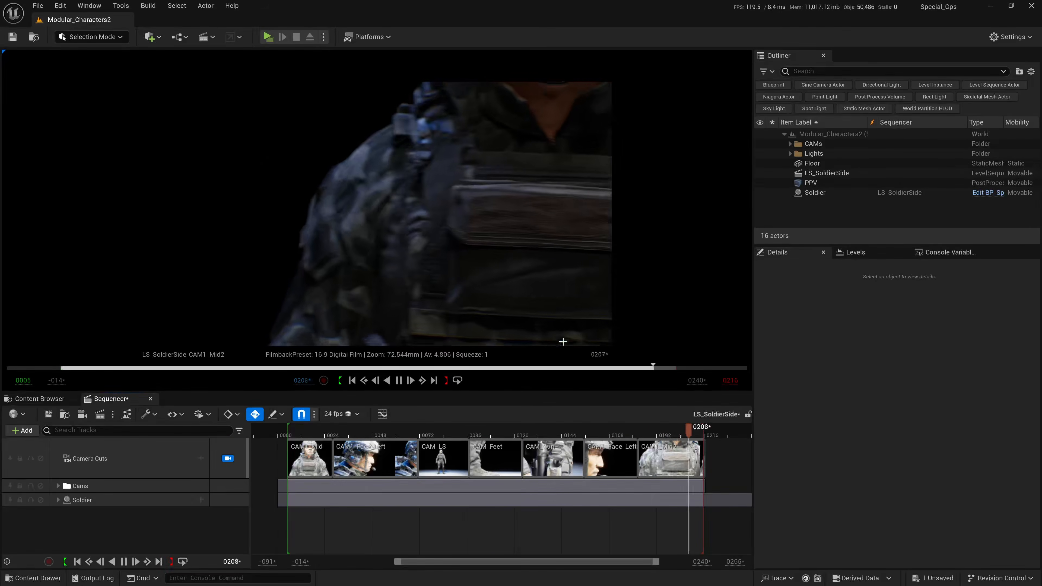